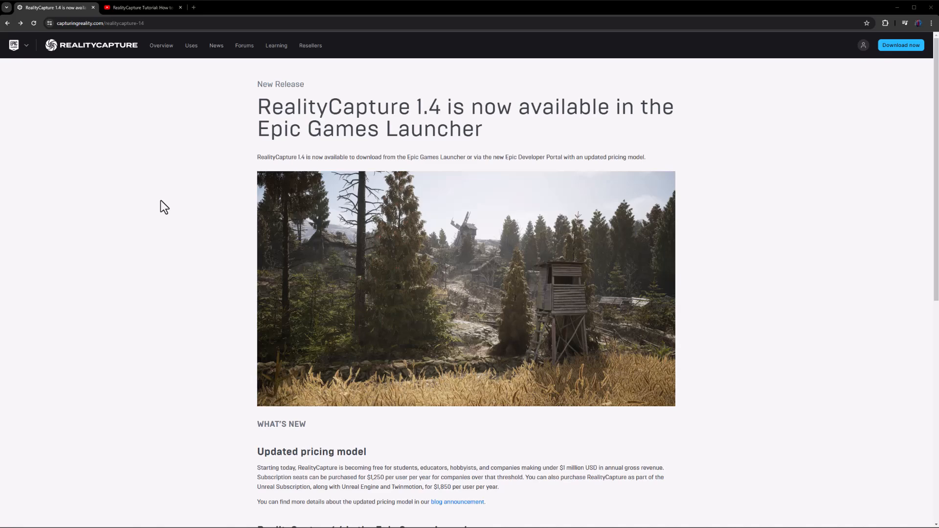
Read through the RealityCapture 1.4 release page and open its download page
{"action": "scroll", "coordinate": [160, 201], "scroll_direction": "down", "scroll_amount": 5}
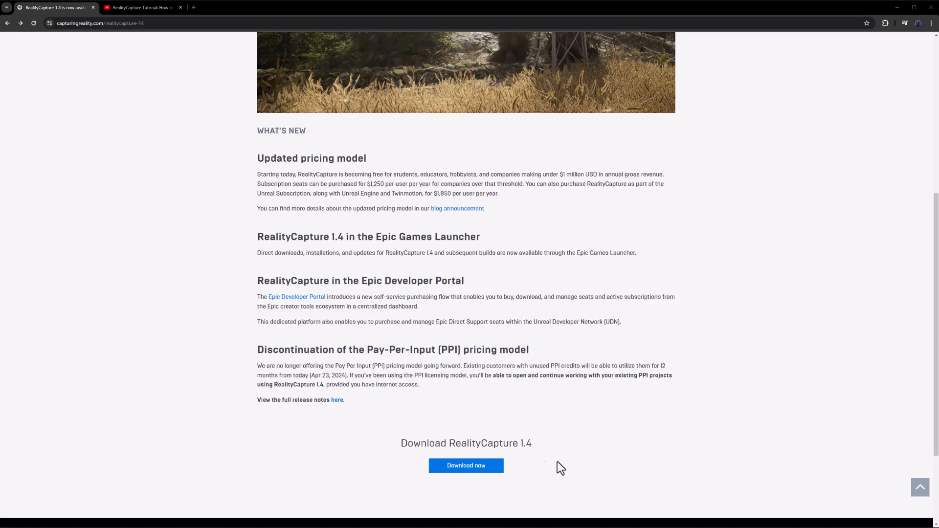
{"action": "left_click", "coordinate": [467, 470]}
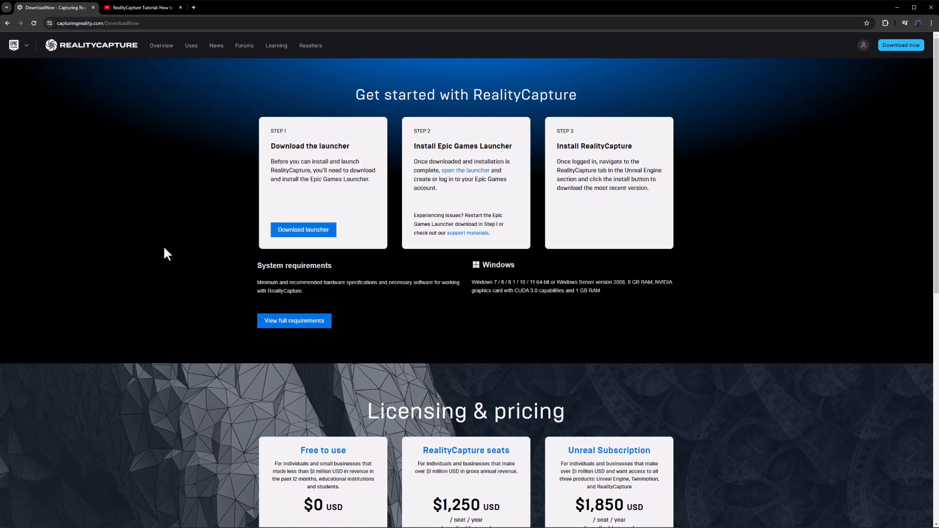
Switch to the Epic Games Launcher and open the RealityCapture page in its Unreal Engine section
{"action": "key", "text": "alt+Tab"}
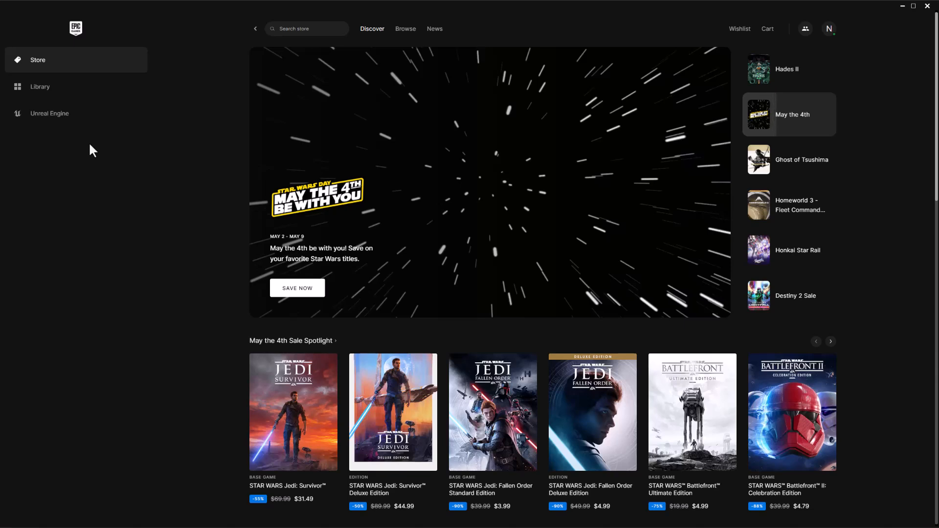
{"action": "left_click", "coordinate": [52, 121]}
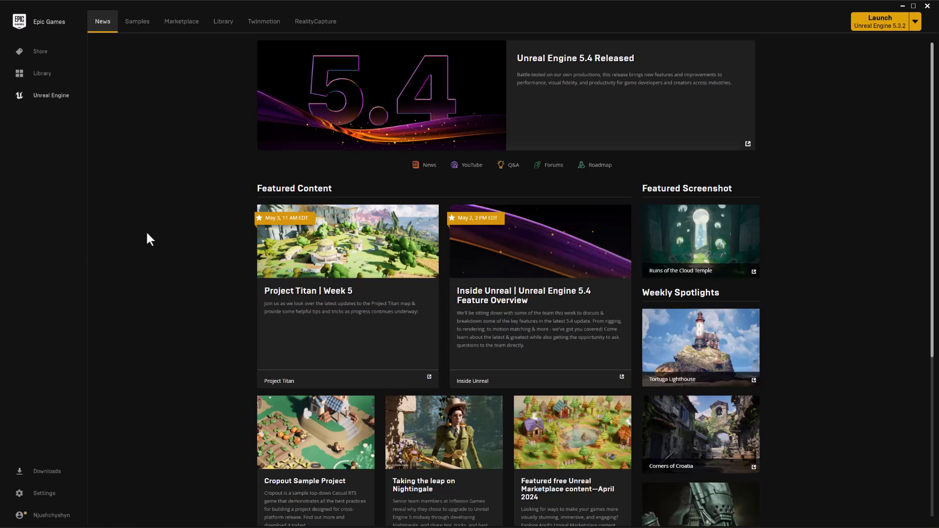
{"action": "left_click", "coordinate": [44, 495]}
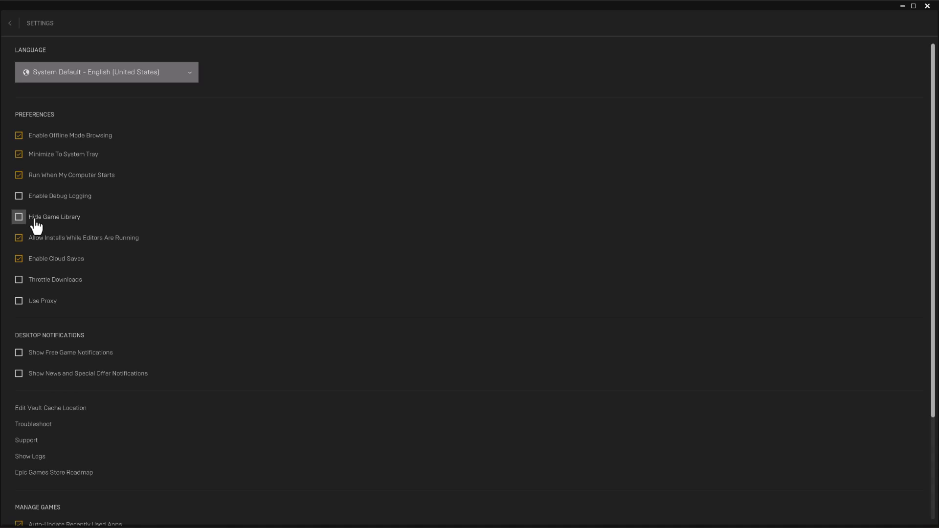
{"action": "left_click", "coordinate": [10, 23]}
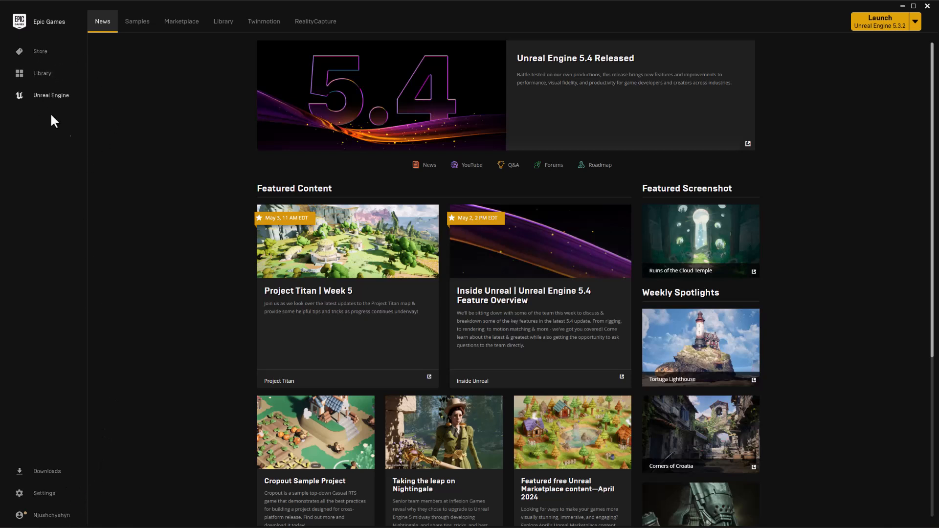
{"action": "left_click", "coordinate": [317, 24]}
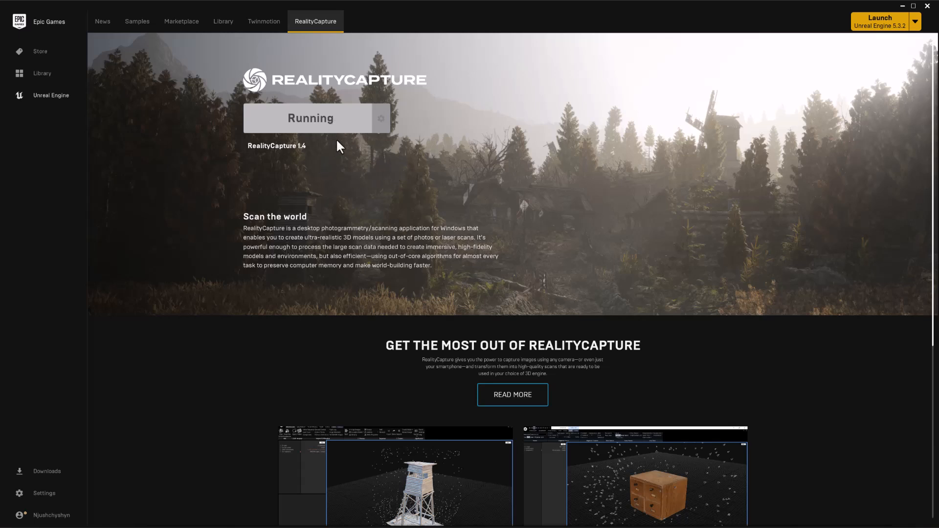
Switch to RealityCapture, look over its help topics and change to the layout combining a 1D view with a 3D view
{"action": "key", "text": "alt+Tab"}
{"action": "key", "text": "alt+Tab"}
{"action": "key", "text": "alt+Tab"}
{"action": "key", "text": "alt+Tab"}
{"action": "key", "text": "alt+Tab"}
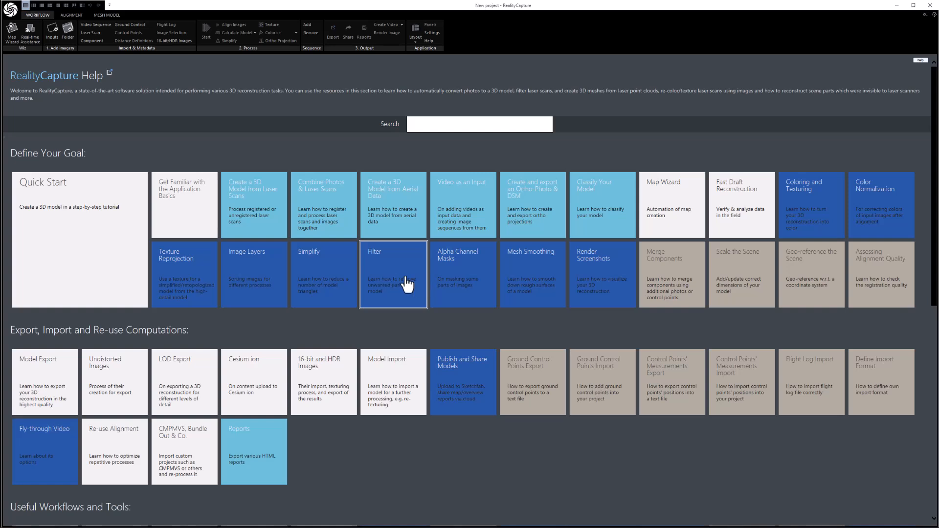
{"action": "scroll", "coordinate": [404, 283], "scroll_direction": "down", "scroll_amount": 8}
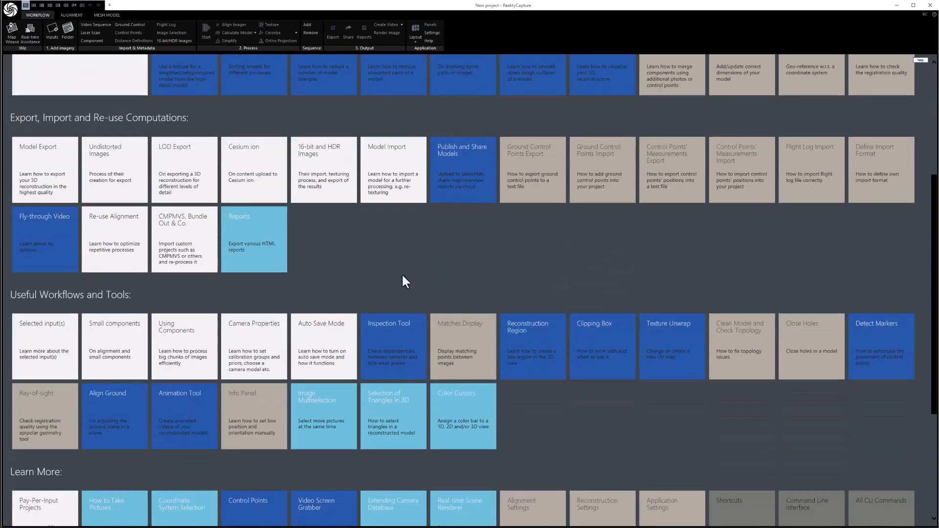
{"action": "scroll", "coordinate": [402, 277], "scroll_direction": "up", "scroll_amount": 8}
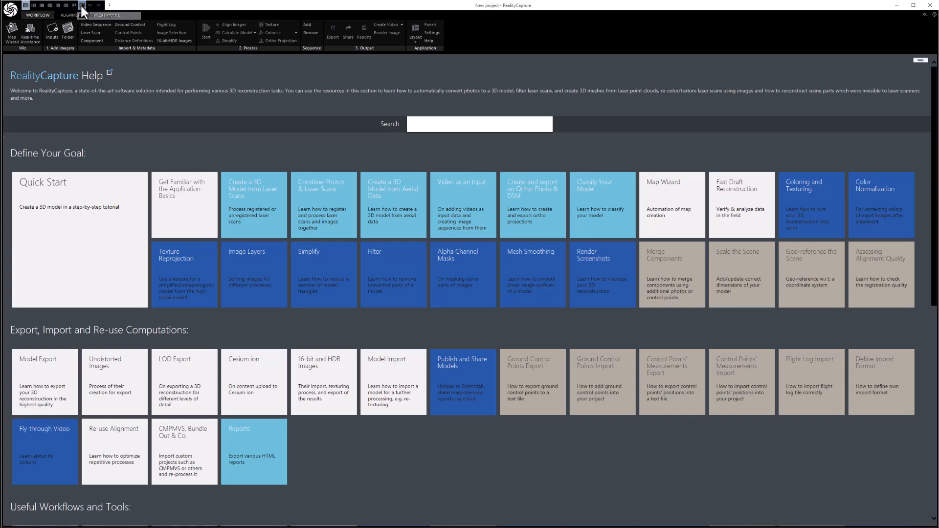
{"action": "left_click", "coordinate": [40, 5]}
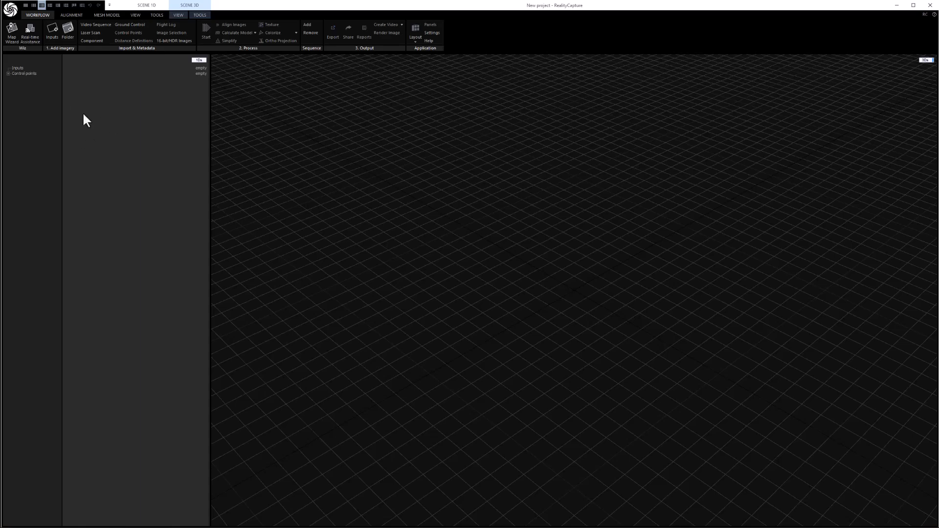
Switch to Chrome and show the YouTube tutorial on how to take photos for RealityCapture
{"action": "key", "text": "alt+Tab"}
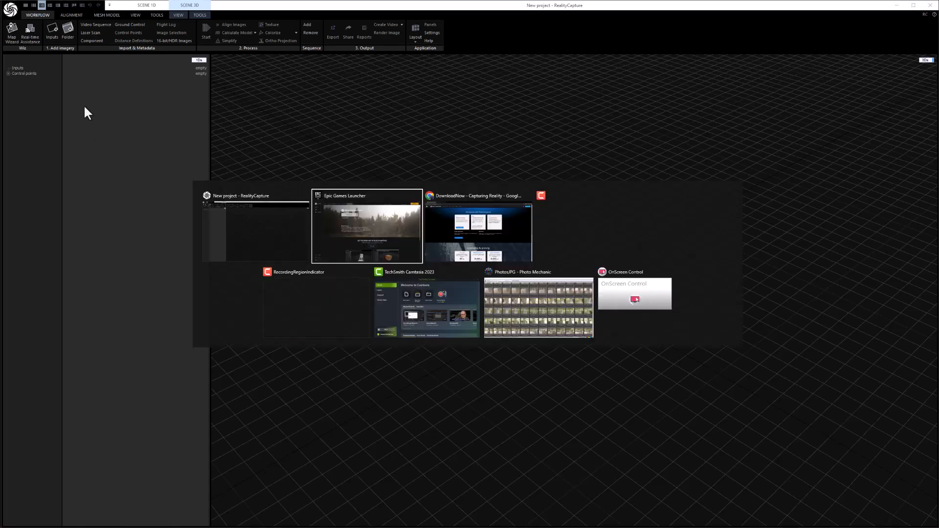
{"action": "key", "text": "alt+Tab"}
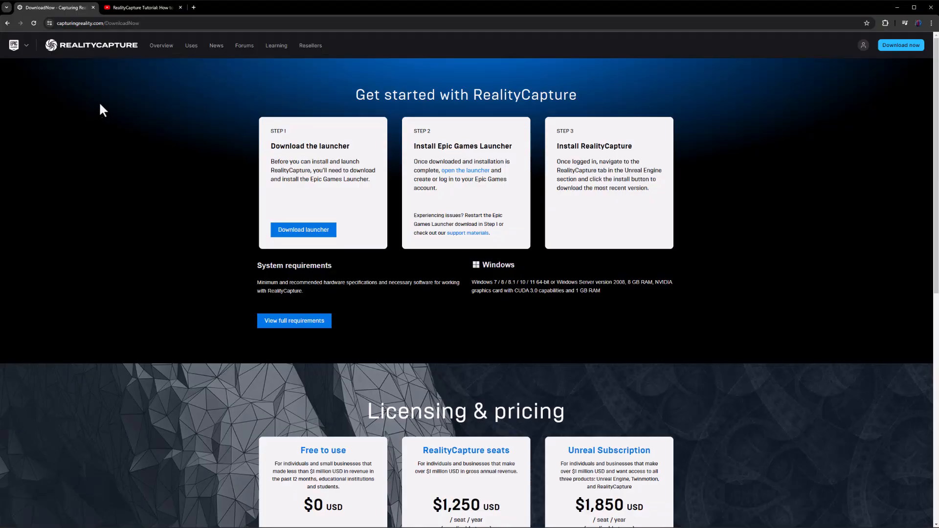
{"action": "left_click", "coordinate": [135, 10]}
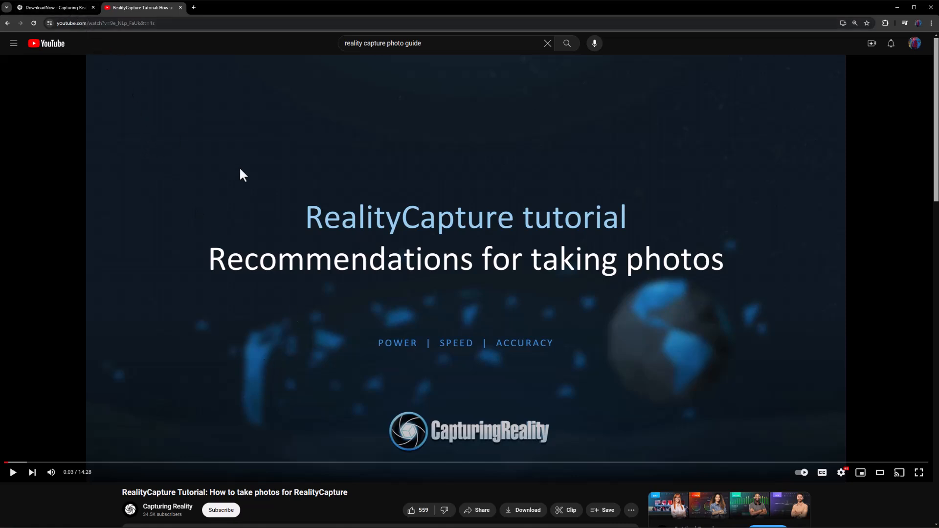
Return to the Epic Games Launcher, open RealityCapture's online learning library and look through its courses and tutorials
{"action": "key", "text": "alt+Tab"}
{"action": "left_click", "coordinate": [489, 226]}
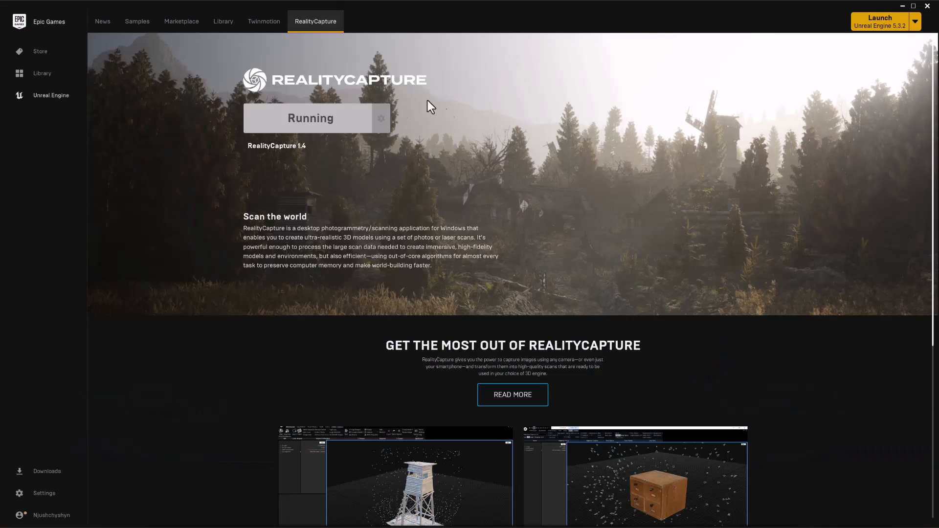
{"action": "scroll", "coordinate": [452, 195], "scroll_direction": "down", "scroll_amount": 3}
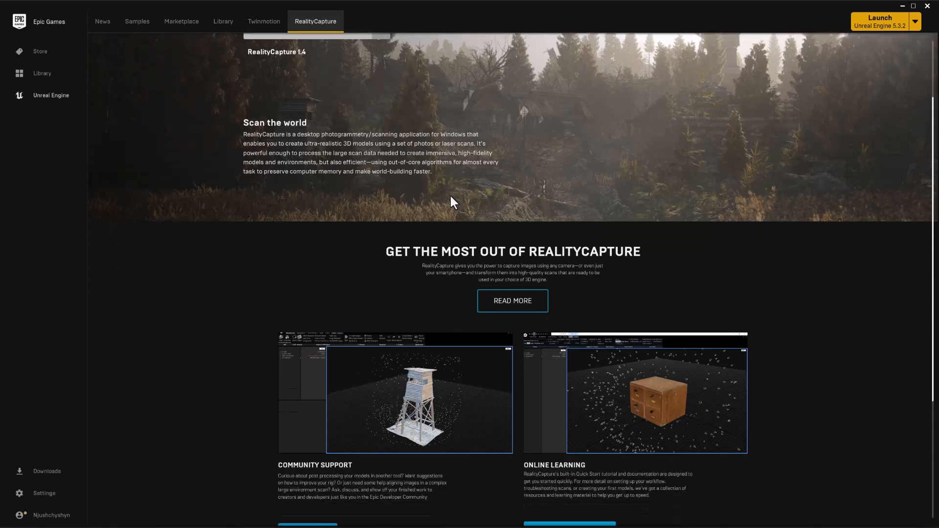
{"action": "scroll", "coordinate": [605, 448], "scroll_direction": "down", "scroll_amount": 1}
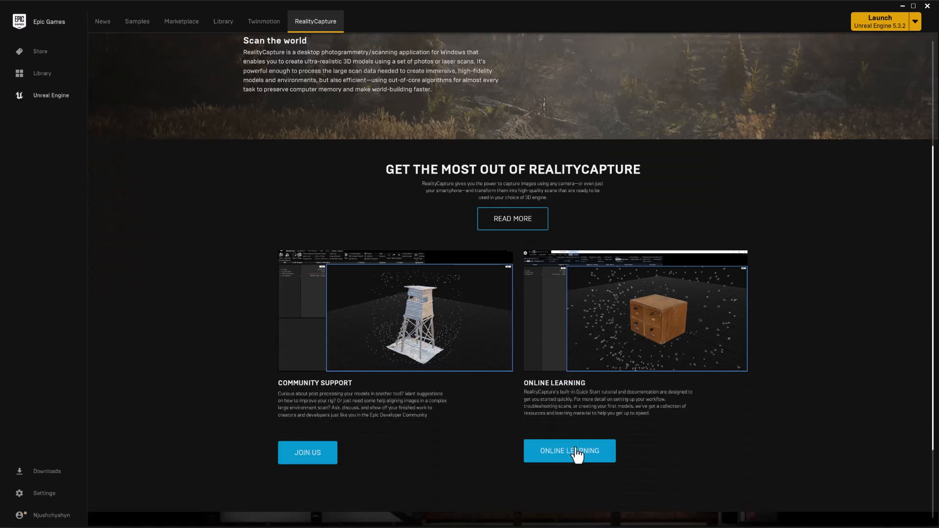
{"action": "left_click", "coordinate": [573, 459]}
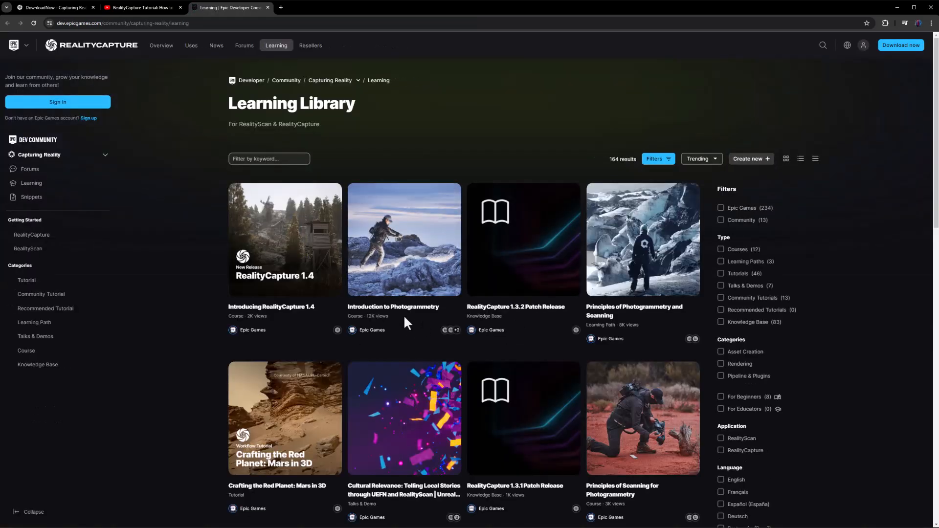
{"action": "scroll", "coordinate": [405, 319], "scroll_direction": "down", "scroll_amount": 3}
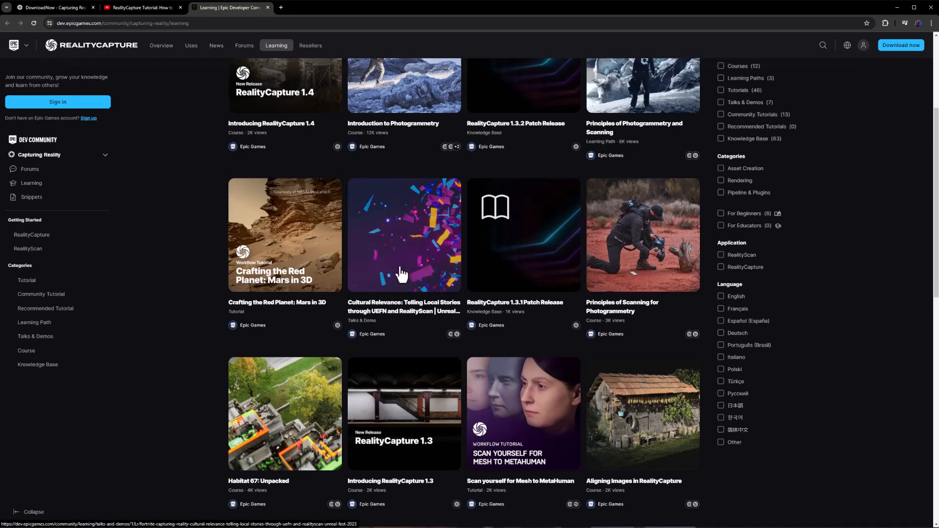
Go back to the Epic Games Launcher, open the RealityCapture sample downloads and look through the sample datasets
{"action": "key", "text": "alt+Tab"}
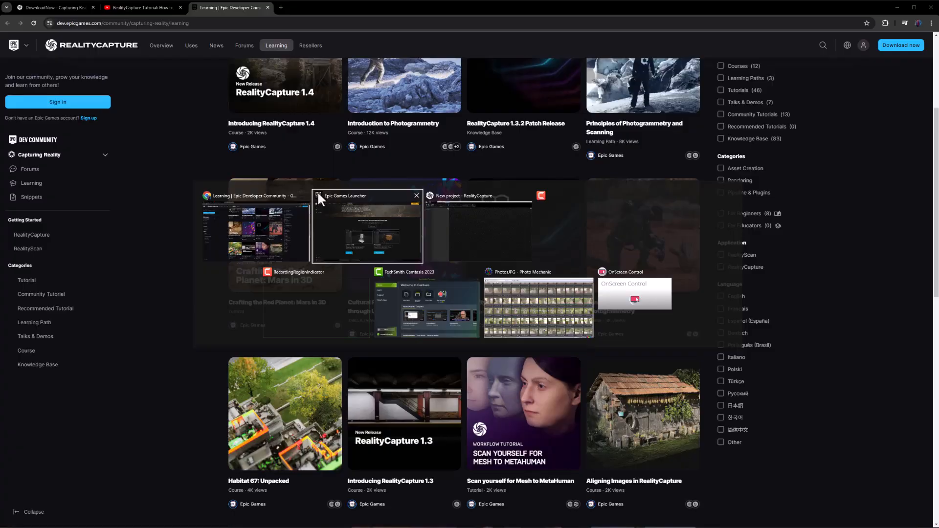
{"action": "scroll", "coordinate": [367, 201], "scroll_direction": "up", "scroll_amount": 1}
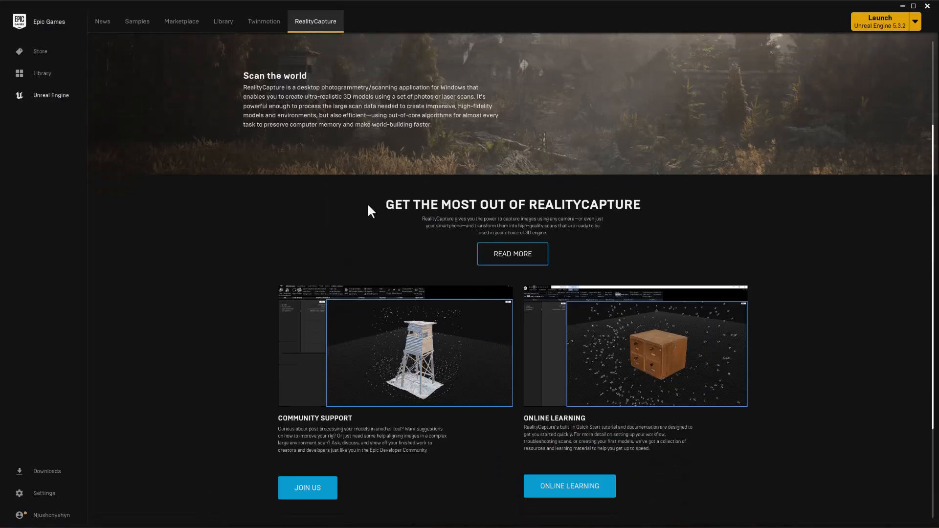
{"action": "scroll", "coordinate": [366, 210], "scroll_direction": "down", "scroll_amount": 3}
{"action": "scroll", "coordinate": [377, 294], "scroll_direction": "down", "scroll_amount": 1}
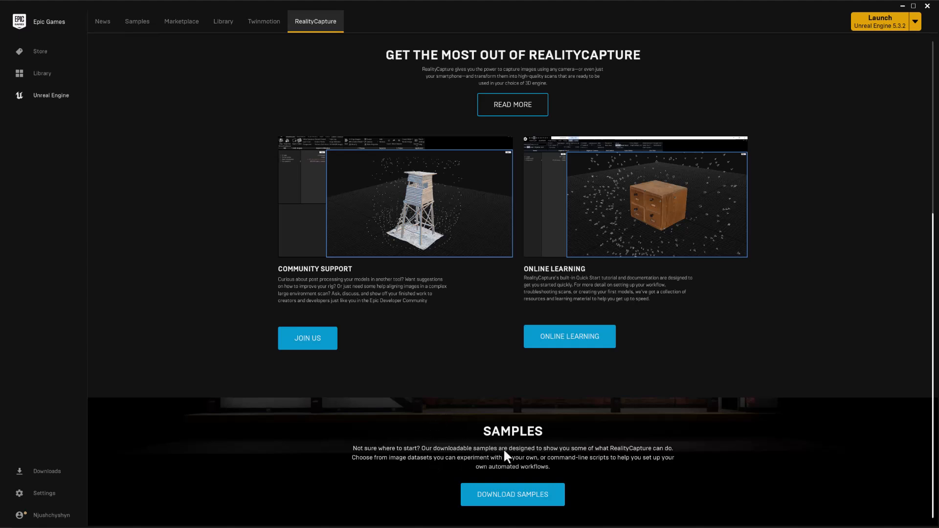
{"action": "left_click", "coordinate": [513, 501]}
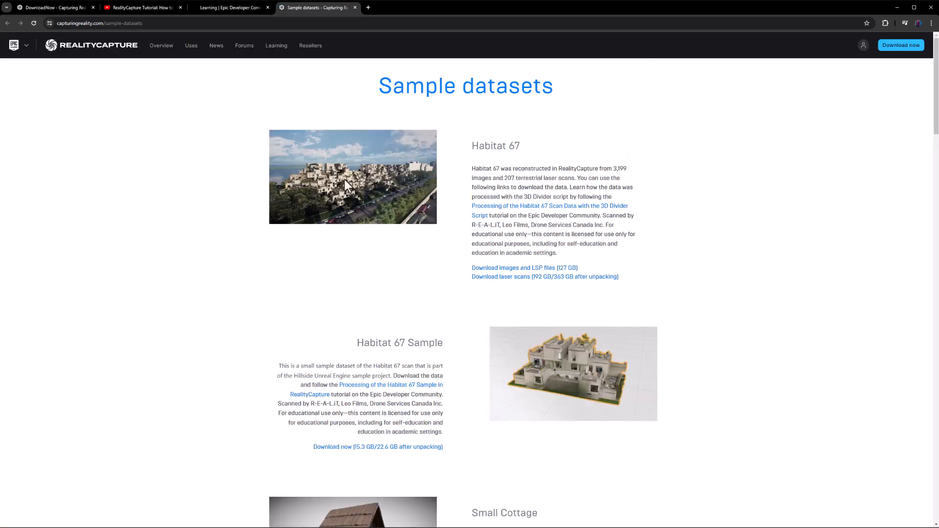
{"action": "scroll", "coordinate": [397, 290], "scroll_direction": "down", "scroll_amount": 5}
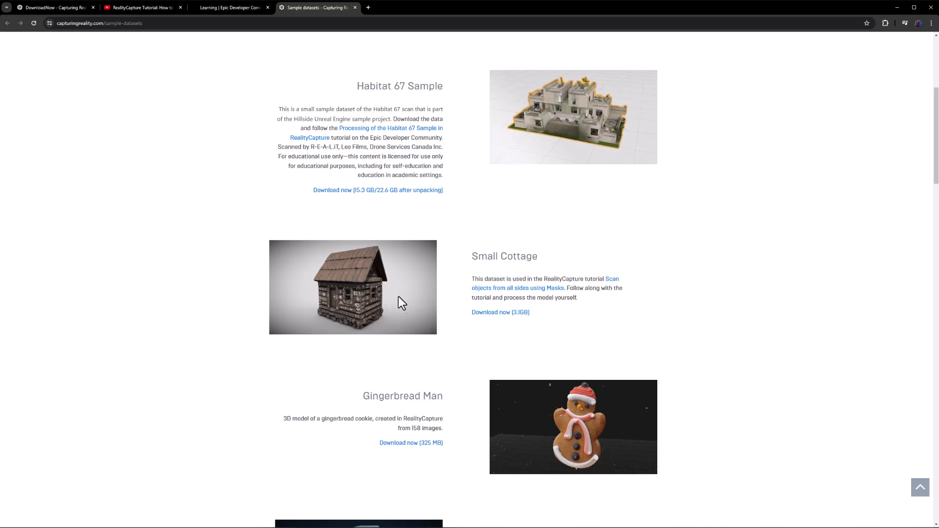
Switch to RealityCapture and start adding individual input images to the new project
{"action": "key", "text": "alt+Tab"}
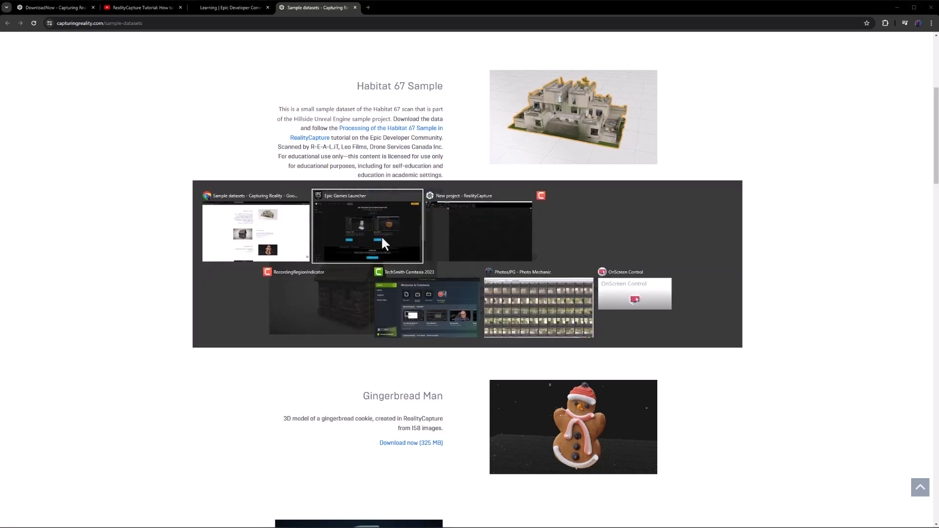
{"action": "left_click", "coordinate": [482, 225]}
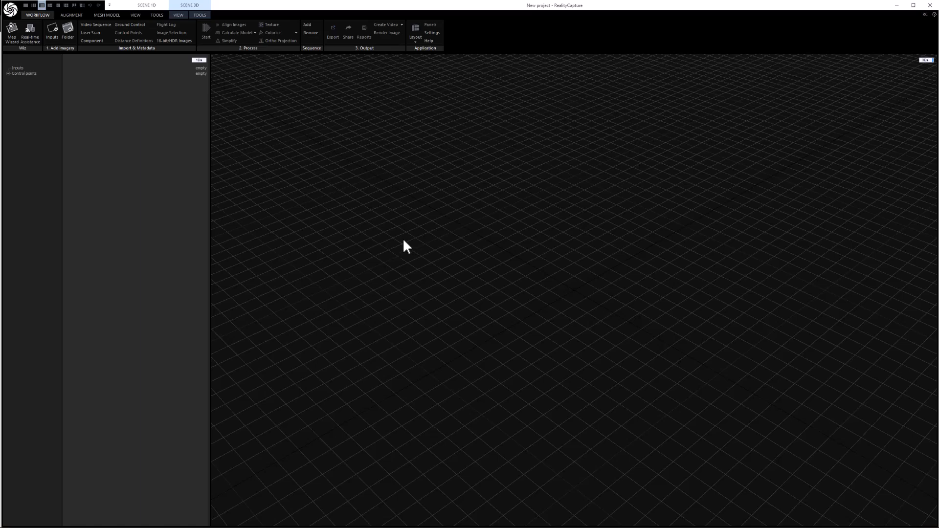
{"action": "left_click", "coordinate": [50, 31]}
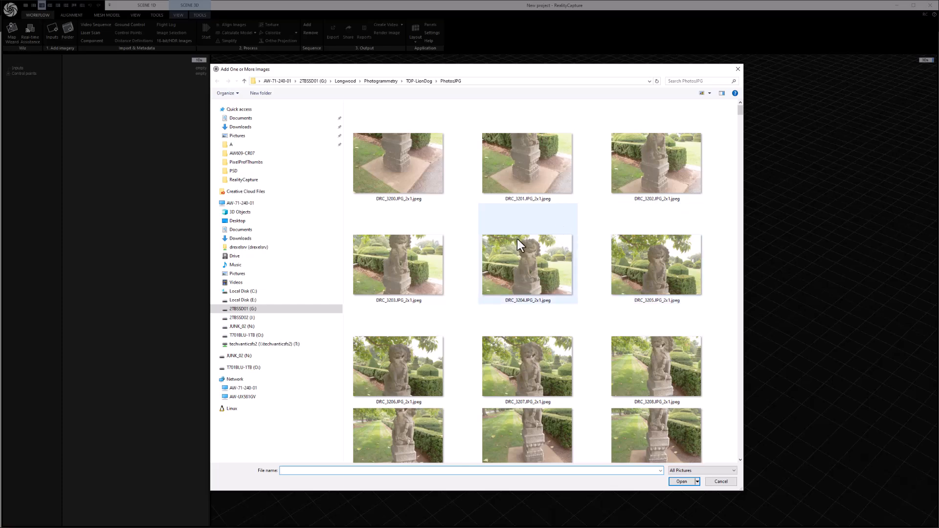
Examine the statue photos in the PhotosJPG folder for coverage and overlap, then return to the first image
{"action": "scroll", "coordinate": [536, 240], "scroll_direction": "down", "scroll_amount": 5}
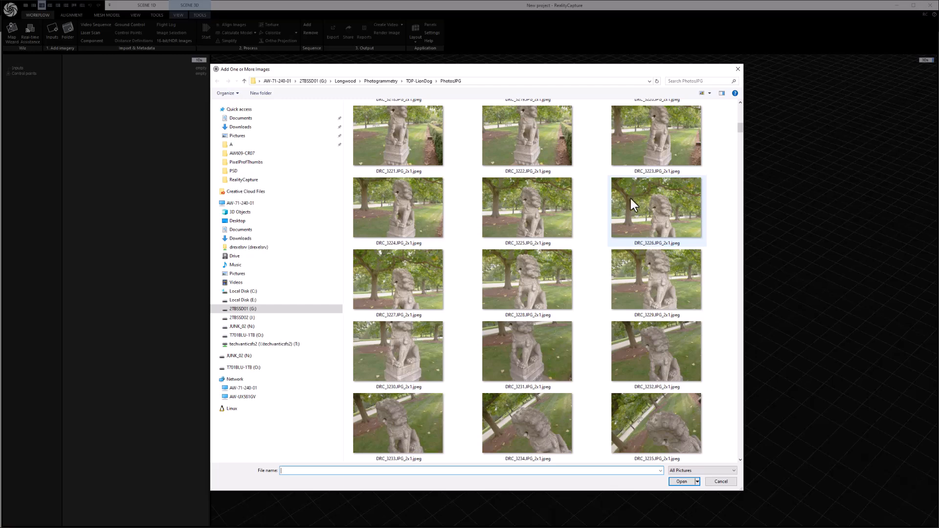
{"action": "scroll", "coordinate": [631, 199], "scroll_direction": "down", "scroll_amount": 5}
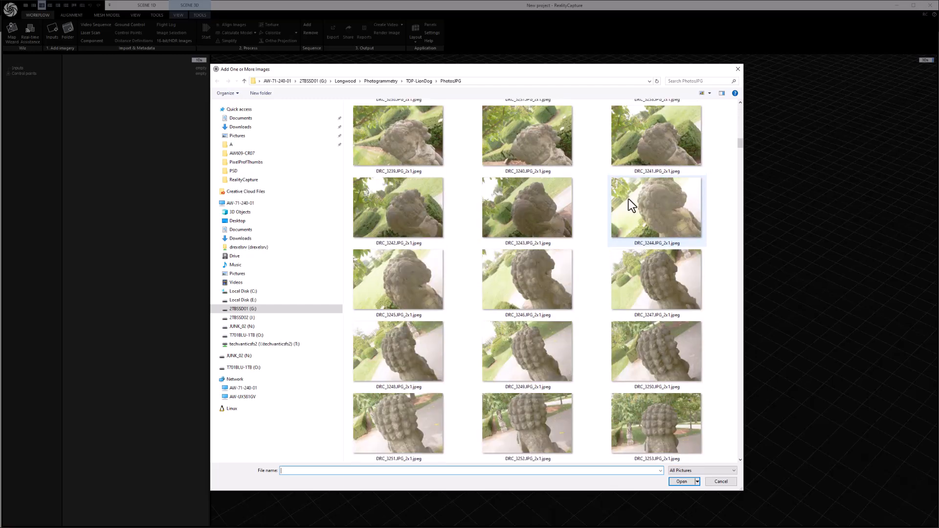
{"action": "scroll", "coordinate": [514, 279], "scroll_direction": "down", "scroll_amount": 5}
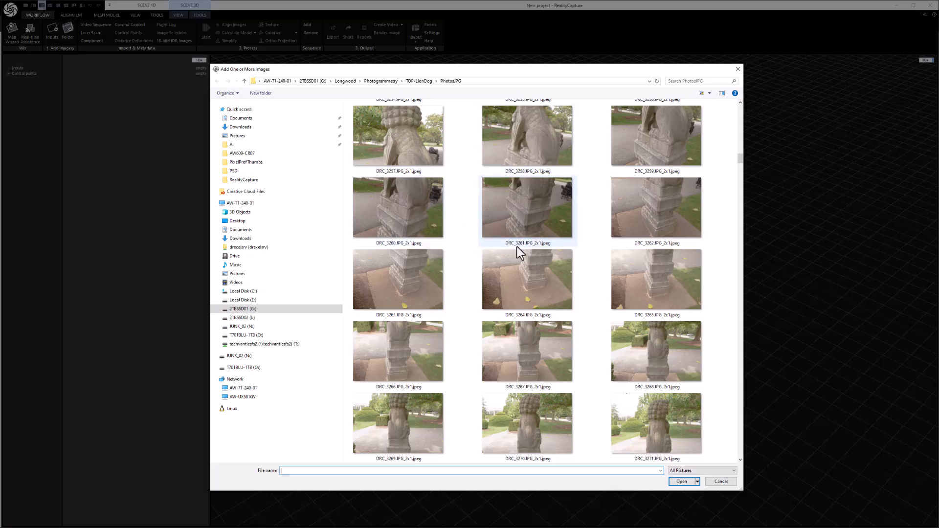
{"action": "scroll", "coordinate": [516, 249], "scroll_direction": "down", "scroll_amount": 5}
{"action": "scroll", "coordinate": [516, 251], "scroll_direction": "down", "scroll_amount": 3}
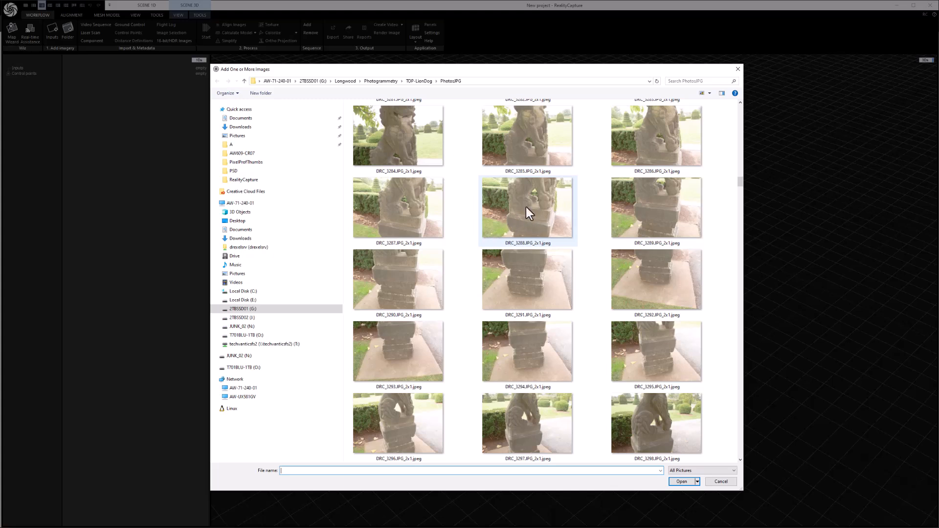
{"action": "scroll", "coordinate": [513, 225], "scroll_direction": "down", "scroll_amount": 5}
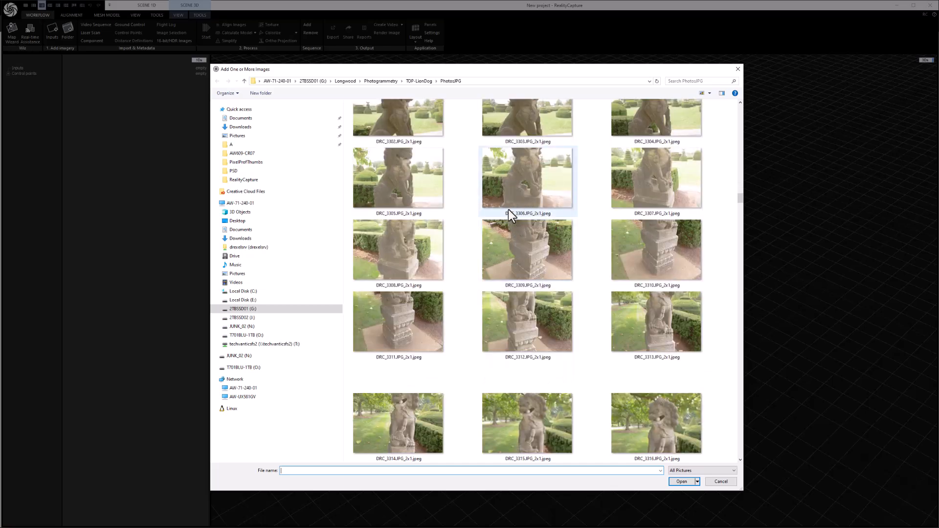
{"action": "scroll", "coordinate": [509, 210], "scroll_direction": "down", "scroll_amount": 12}
{"action": "scroll", "coordinate": [503, 210], "scroll_direction": "down", "scroll_amount": 11}
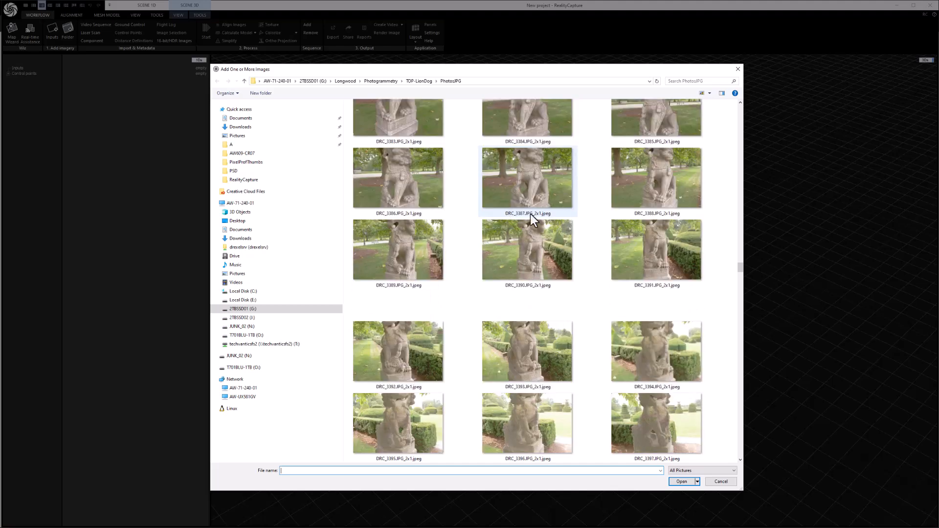
{"action": "scroll", "coordinate": [530, 214], "scroll_direction": "down", "scroll_amount": 13}
{"action": "scroll", "coordinate": [528, 214], "scroll_direction": "down", "scroll_amount": 19}
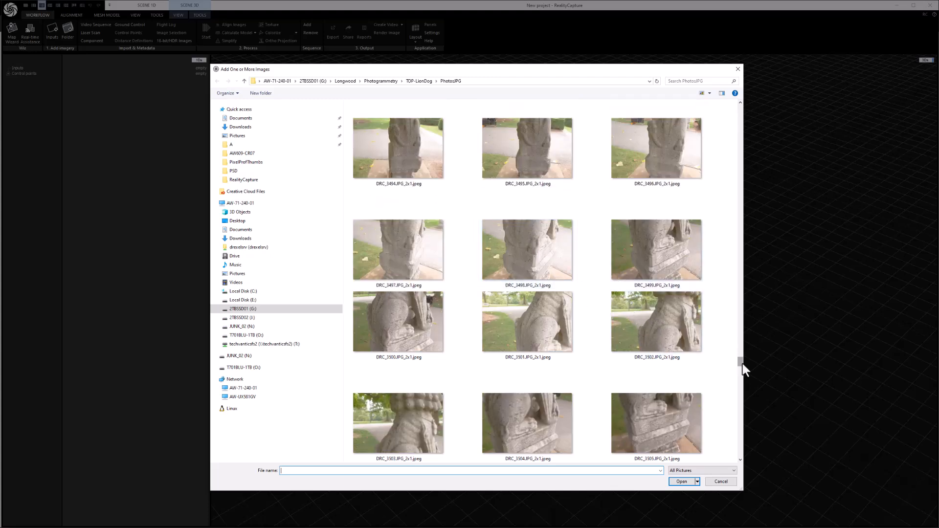
{"action": "scroll", "coordinate": [532, 283], "scroll_direction": "up", "scroll_amount": 3}
{"action": "scroll", "coordinate": [533, 283], "scroll_direction": "up", "scroll_amount": 20}
{"action": "scroll", "coordinate": [531, 281], "scroll_direction": "up", "scroll_amount": 15}
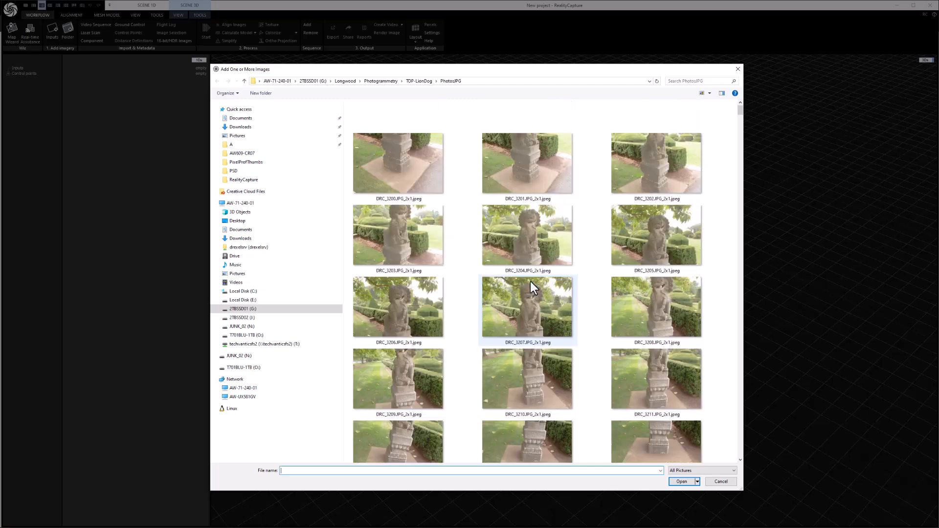
Look through the whole PhotosJPG sequence, checking the shots of the statues' pedestals, bodies and heads from all sides up to the final photos
{"action": "scroll", "coordinate": [547, 280], "scroll_direction": "down", "scroll_amount": 7}
{"action": "scroll", "coordinate": [546, 301], "scroll_direction": "down", "scroll_amount": 3}
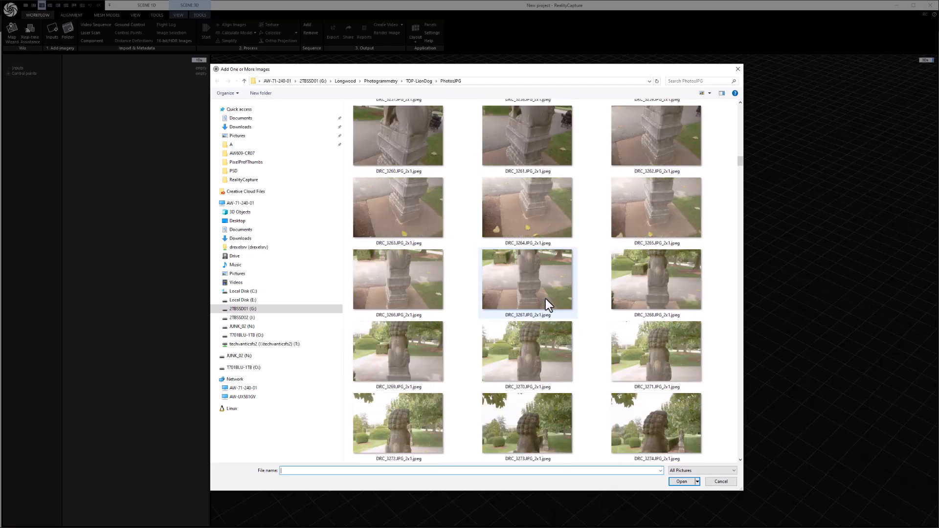
{"action": "scroll", "coordinate": [545, 299], "scroll_direction": "up", "scroll_amount": 5}
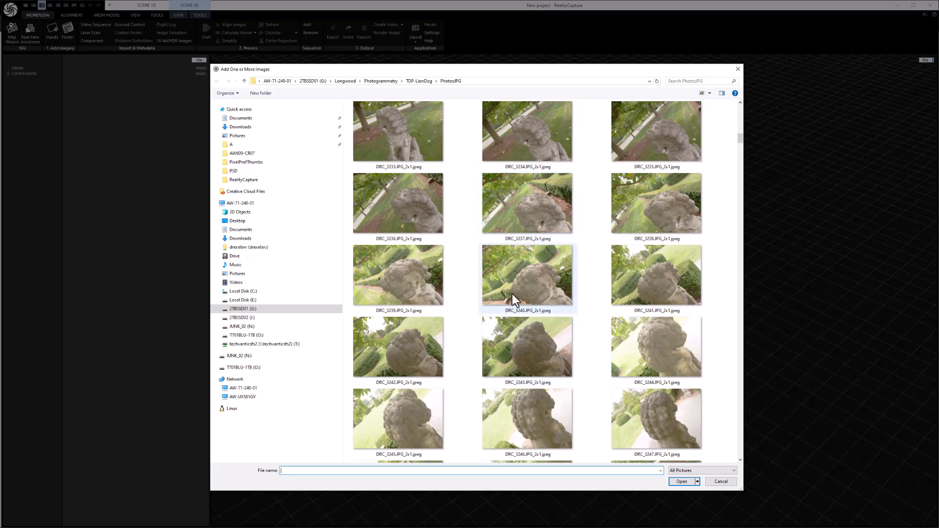
{"action": "scroll", "coordinate": [507, 288], "scroll_direction": "down", "scroll_amount": 2}
{"action": "scroll", "coordinate": [513, 291], "scroll_direction": "down", "scroll_amount": 10}
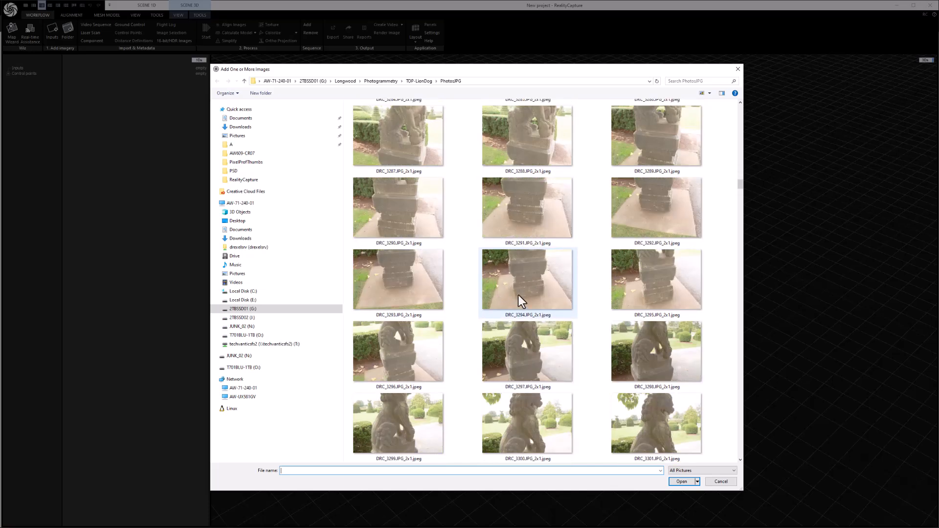
{"action": "scroll", "coordinate": [503, 302], "scroll_direction": "down", "scroll_amount": 15}
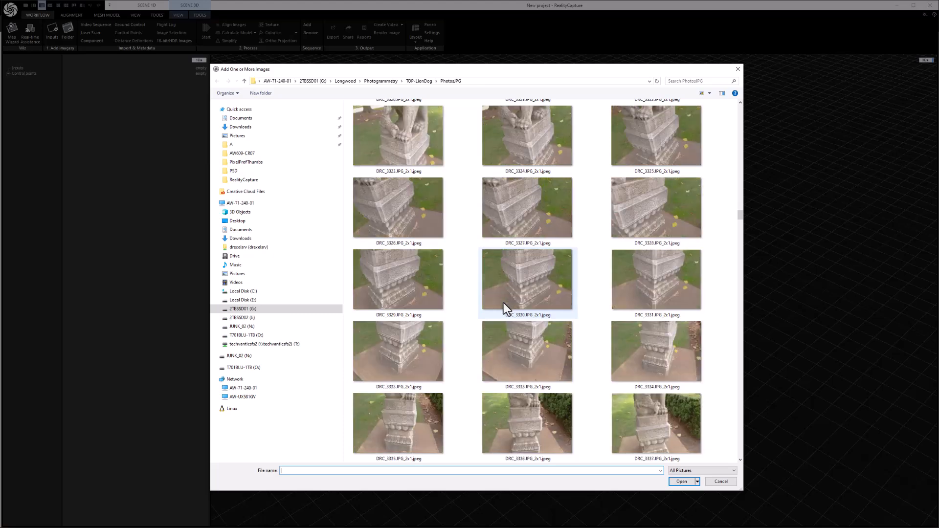
{"action": "scroll", "coordinate": [504, 303], "scroll_direction": "down", "scroll_amount": 12}
{"action": "scroll", "coordinate": [504, 303], "scroll_direction": "up", "scroll_amount": 14}
{"action": "scroll", "coordinate": [504, 301], "scroll_direction": "down", "scroll_amount": 5}
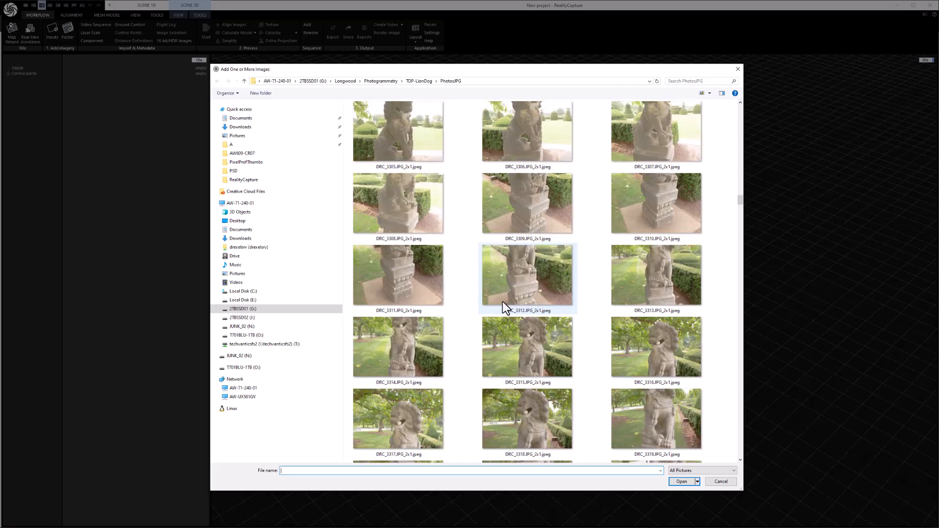
{"action": "scroll", "coordinate": [503, 301], "scroll_direction": "down", "scroll_amount": 5}
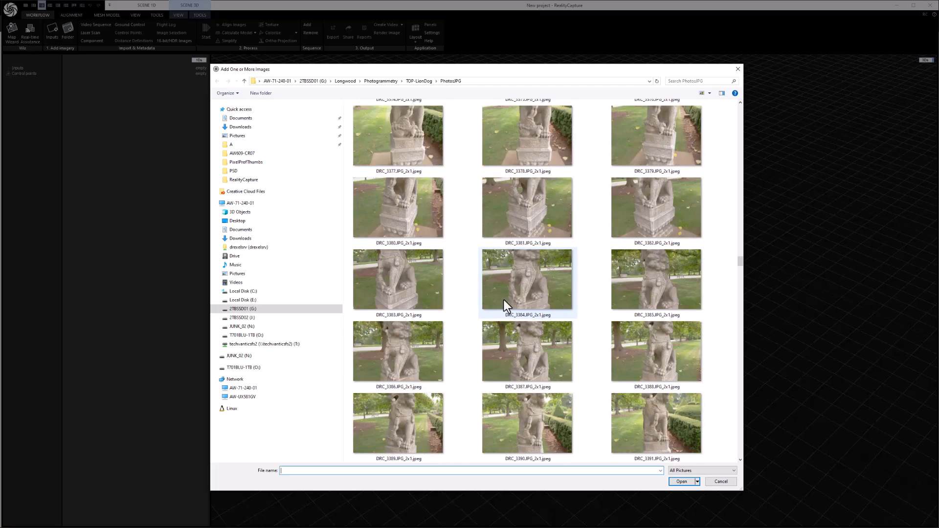
{"action": "scroll", "coordinate": [504, 300], "scroll_direction": "down", "scroll_amount": 9}
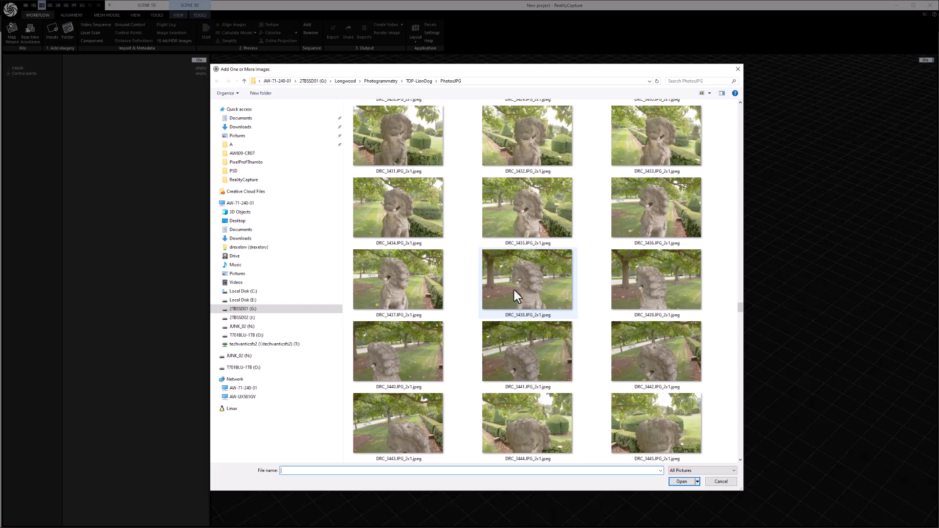
{"action": "scroll", "coordinate": [513, 289], "scroll_direction": "down", "scroll_amount": 15}
{"action": "scroll", "coordinate": [512, 293], "scroll_direction": "down", "scroll_amount": 12}
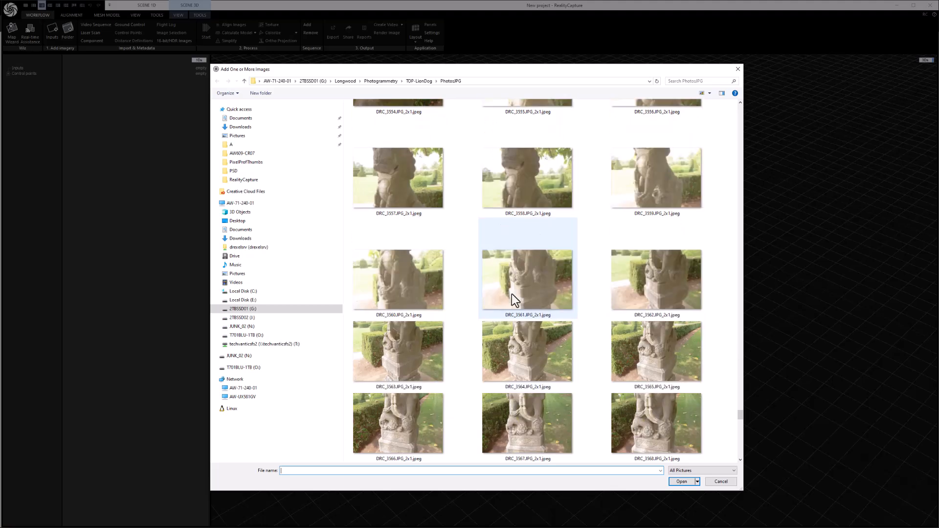
{"action": "scroll", "coordinate": [513, 293], "scroll_direction": "down", "scroll_amount": 4}
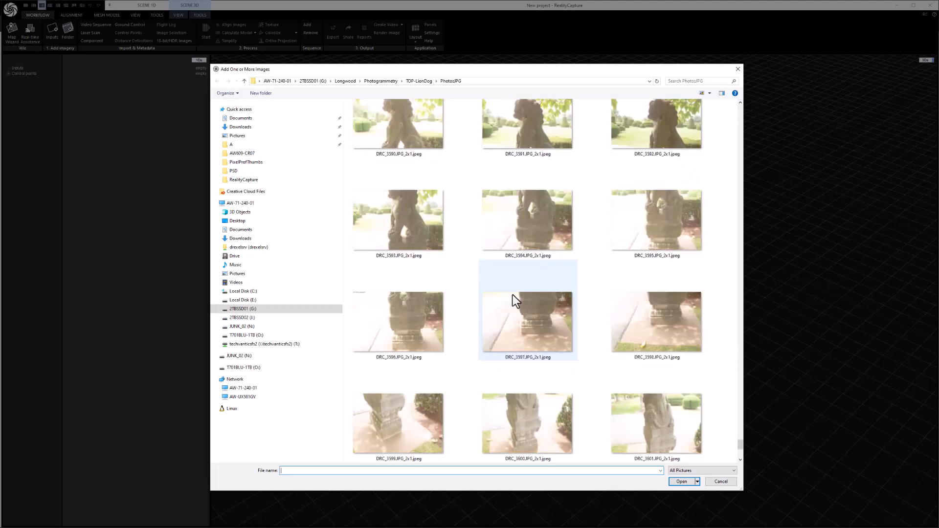
Select all the photos in the PhotosJPG folder and import them into the project
{"action": "left_click", "coordinate": [512, 224]}
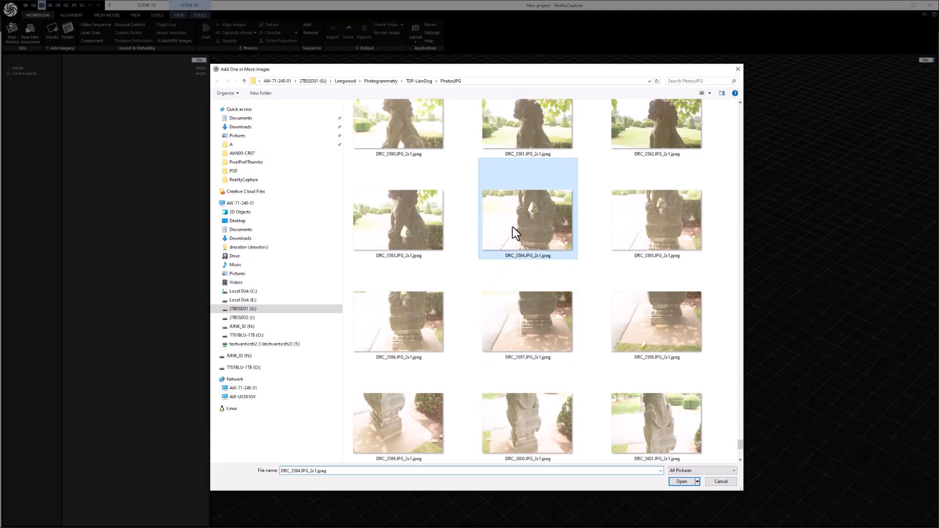
{"action": "key", "text": "ctrl+a"}
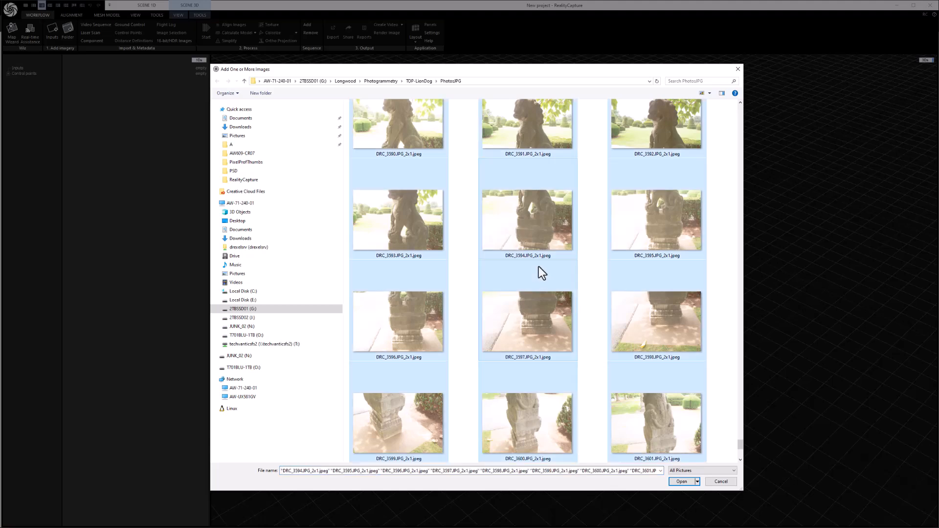
{"action": "left_click", "coordinate": [681, 482]}
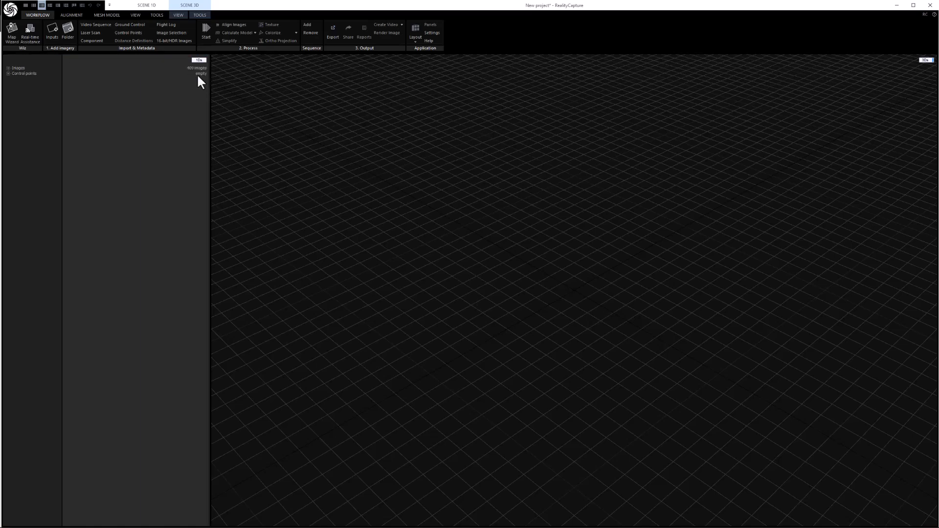
Expand the imported image list and preview photos DRC_3206 and DRC_3225 in the 2D view
{"action": "left_click", "coordinate": [7, 68]}
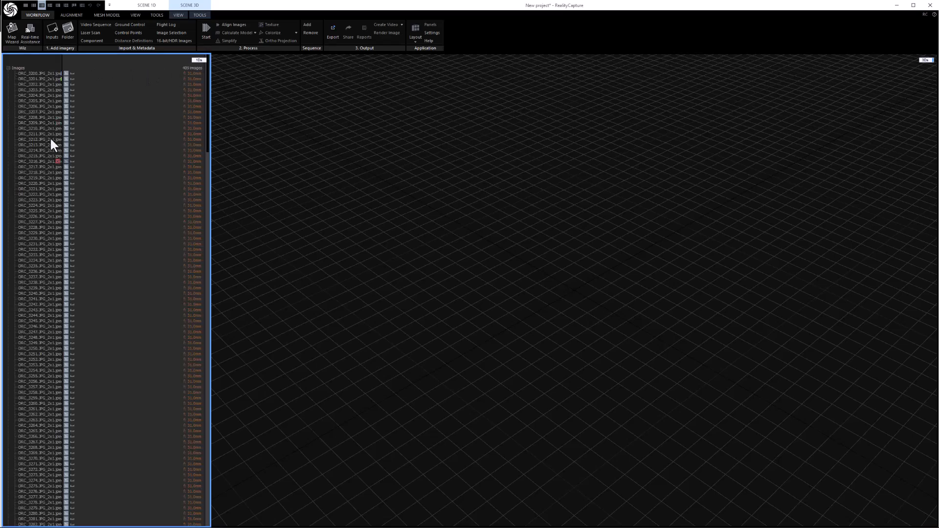
{"action": "double_click", "coordinate": [31, 106]}
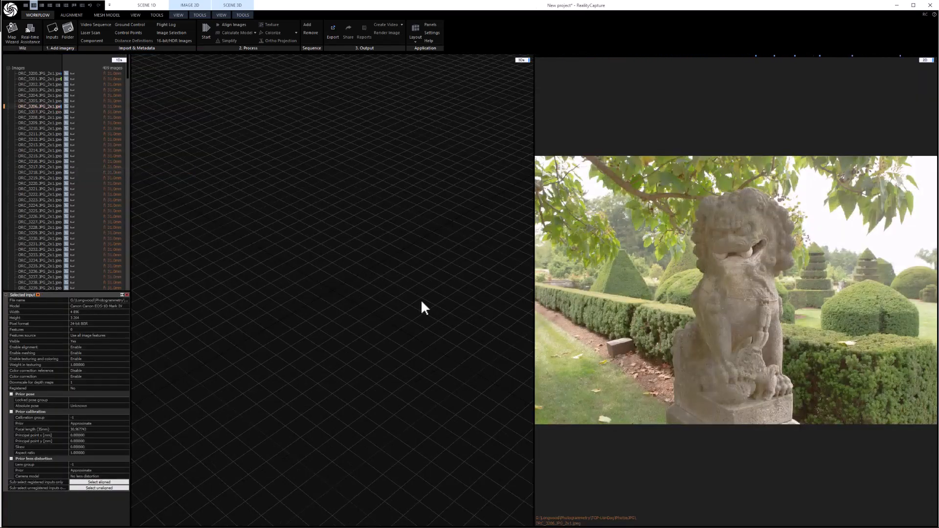
{"action": "left_click", "coordinate": [46, 211]}
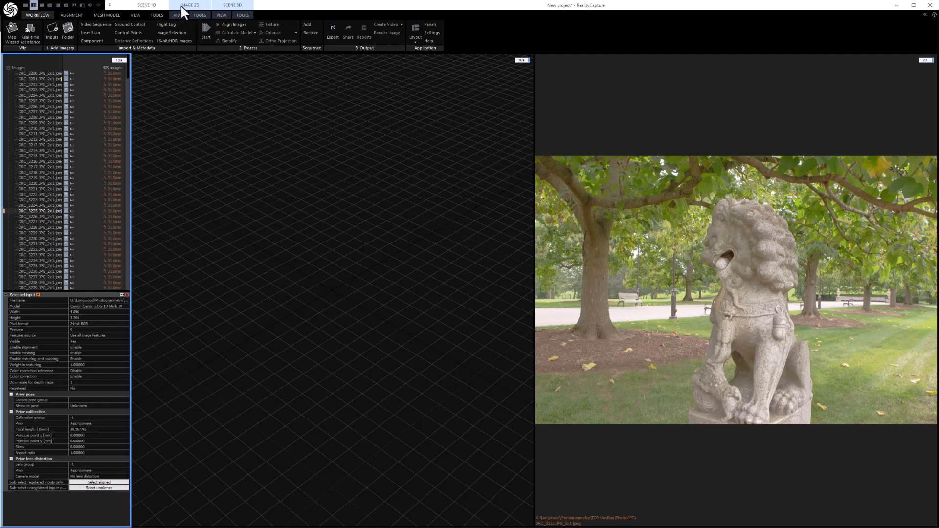
Run the automatic processing on all imported photos and inspect the reconstructed scene with both statues
{"action": "left_click", "coordinate": [205, 30]}
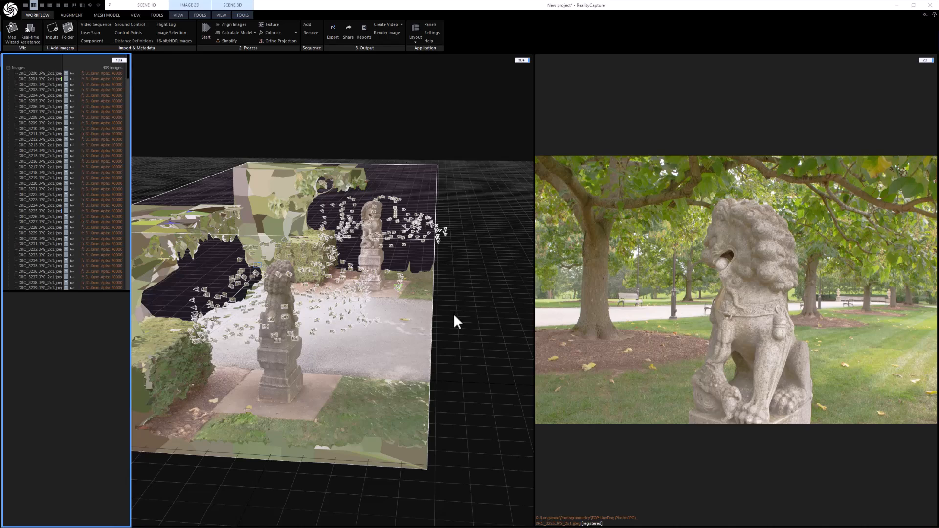
{"action": "left_click_drag", "start_coordinate": [451, 308], "coordinate": [431, 349]}
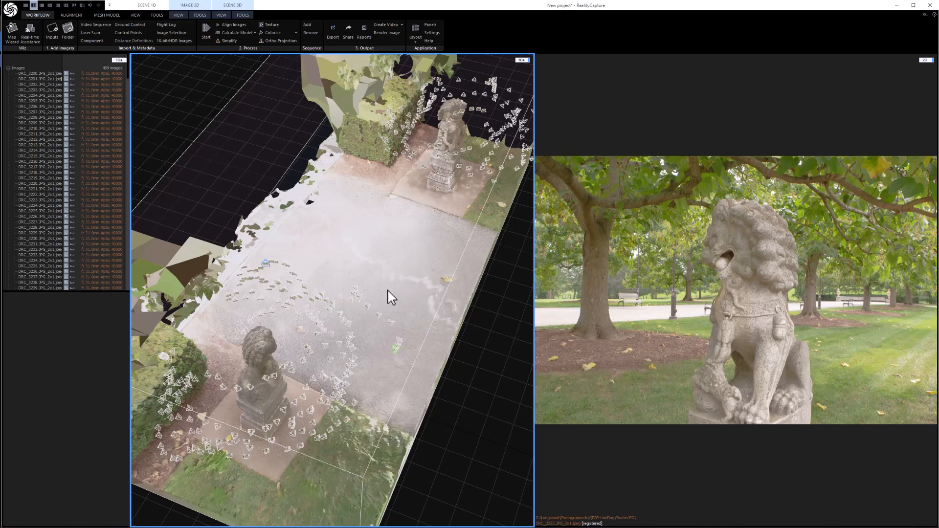
{"action": "mouse_move", "coordinate": [415, 307]}
{"action": "left_mouse_down"}
{"action": "mouse_move", "coordinate": [398, 316]}
{"action": "mouse_move", "coordinate": [415, 313]}
{"action": "mouse_move", "coordinate": [425, 295]}
{"action": "left_mouse_up"}
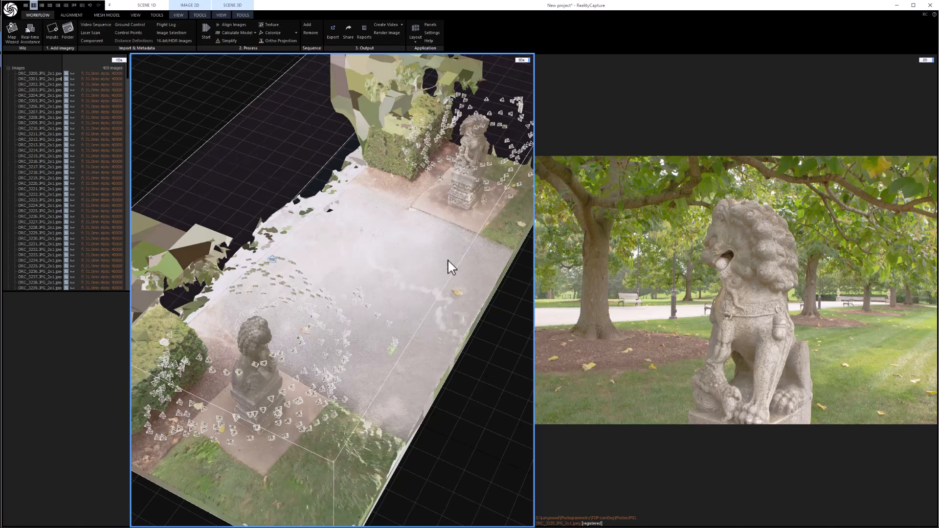
{"action": "left_click_drag", "start_coordinate": [447, 290], "coordinate": [482, 280]}
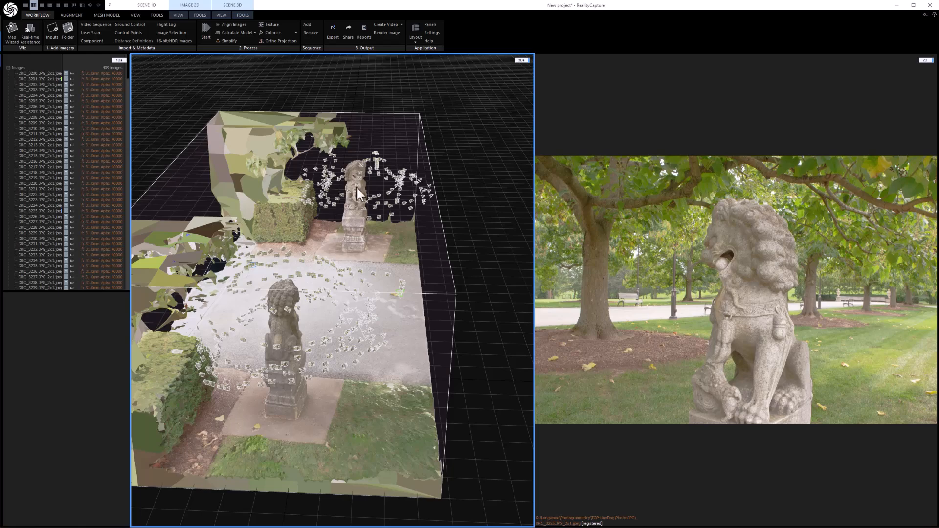
{"action": "left_click_drag", "start_coordinate": [395, 260], "coordinate": [272, 254]}
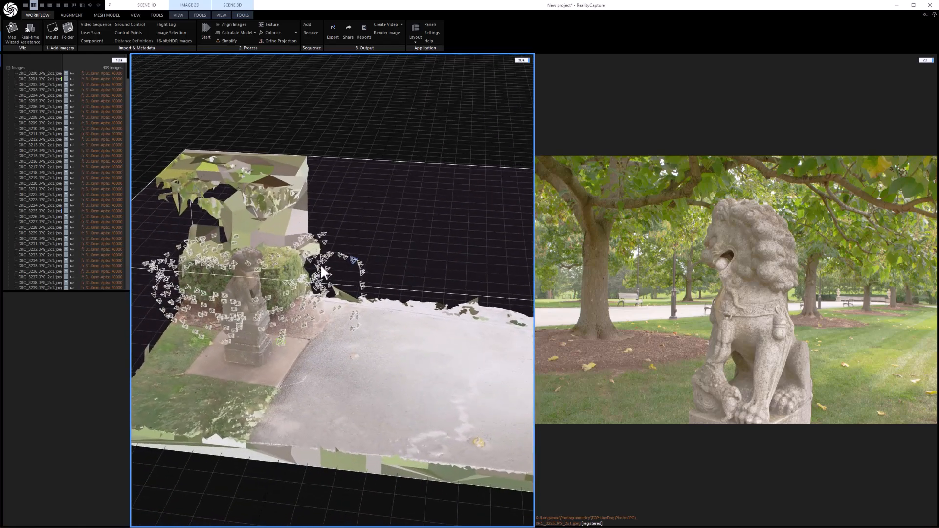
Examine the camera positions around both statues, the pavement between them and the outer edges of the reconstruction from several angles
{"action": "scroll", "coordinate": [325, 269], "scroll_direction": "down", "scroll_amount": 2}
{"action": "right_click_drag", "start_coordinate": [362, 299], "coordinate": [380, 299]}
{"action": "left_click_drag", "start_coordinate": [383, 306], "coordinate": [339, 277]}
{"action": "scroll", "coordinate": [321, 310], "scroll_direction": "up", "scroll_amount": 6}
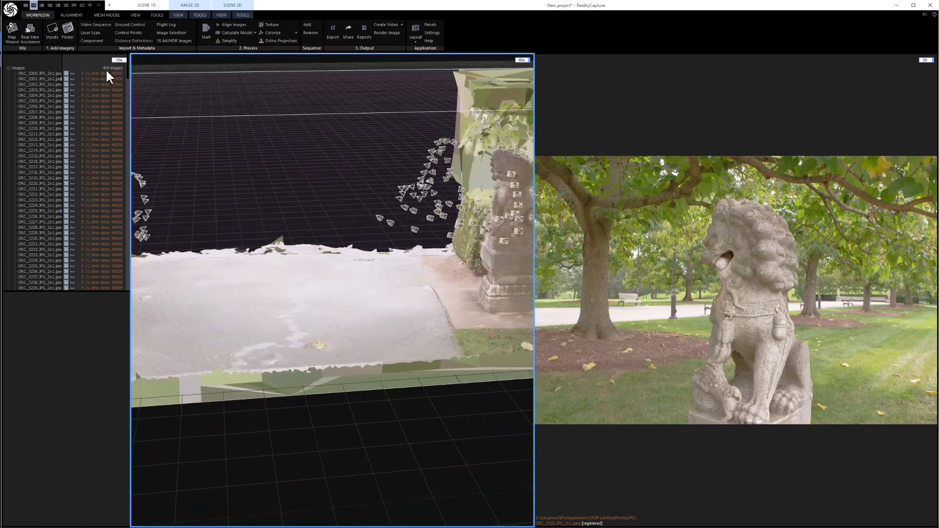
{"action": "left_click_drag", "start_coordinate": [295, 304], "coordinate": [451, 306]}
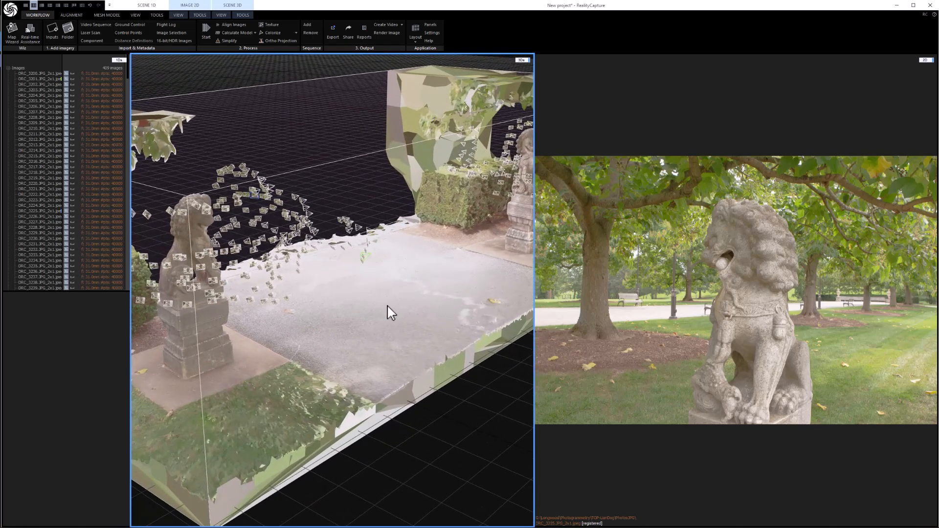
{"action": "left_click_drag", "start_coordinate": [356, 312], "coordinate": [257, 319]}
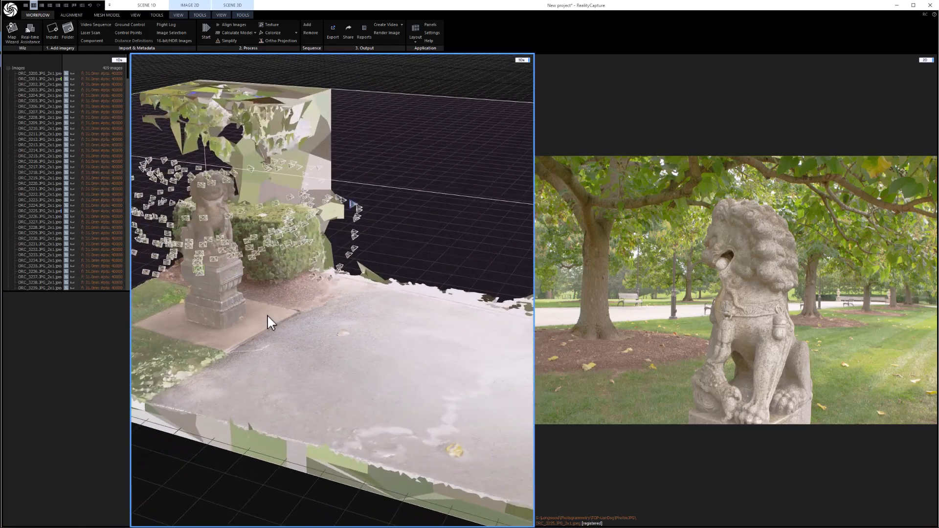
{"action": "right_click_drag", "start_coordinate": [346, 337], "coordinate": [283, 291]}
{"action": "scroll", "coordinate": [335, 311], "scroll_direction": "down", "scroll_amount": 5}
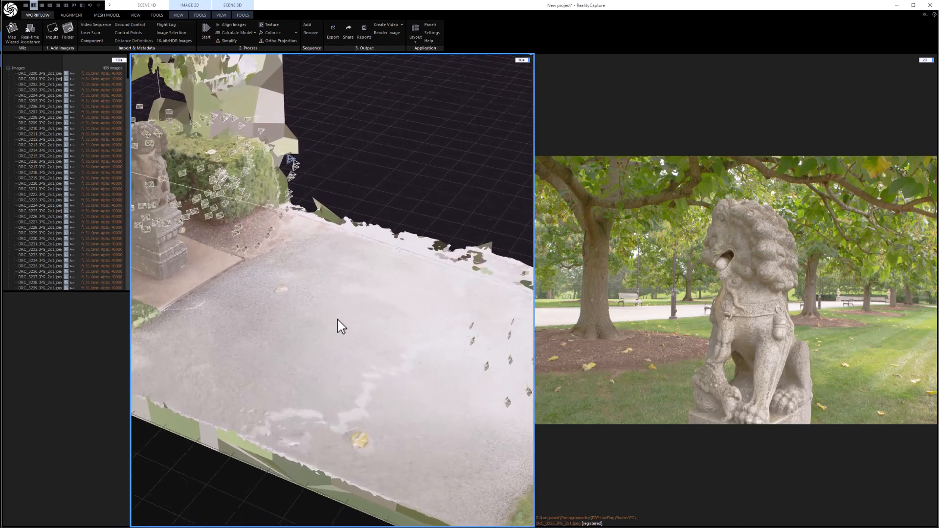
{"action": "left_click_drag", "start_coordinate": [314, 319], "coordinate": [400, 311]}
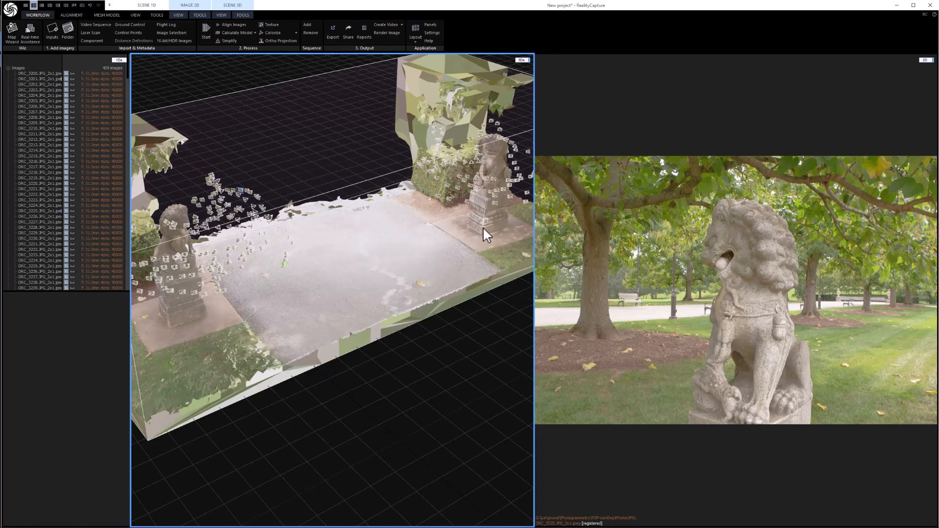
{"action": "left_click_drag", "start_coordinate": [450, 246], "coordinate": [466, 225]}
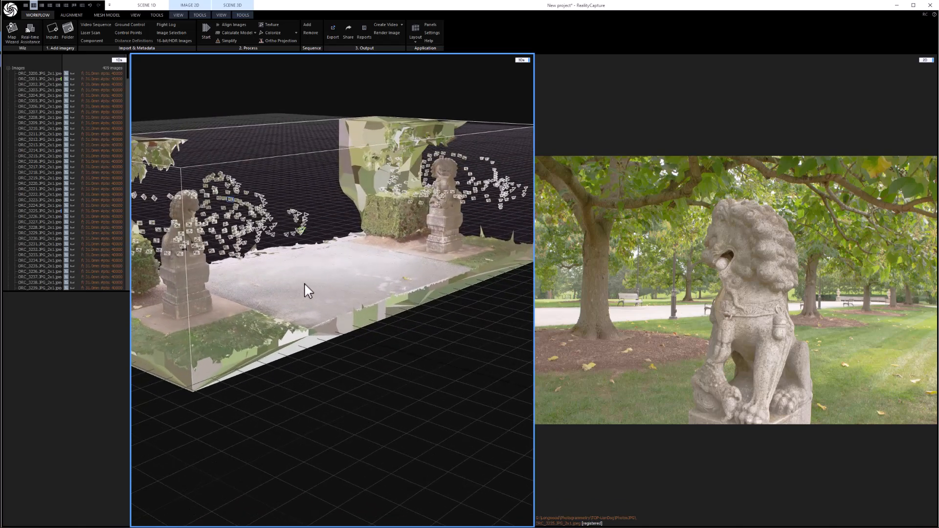
{"action": "left_click_drag", "start_coordinate": [298, 282], "coordinate": [433, 316]}
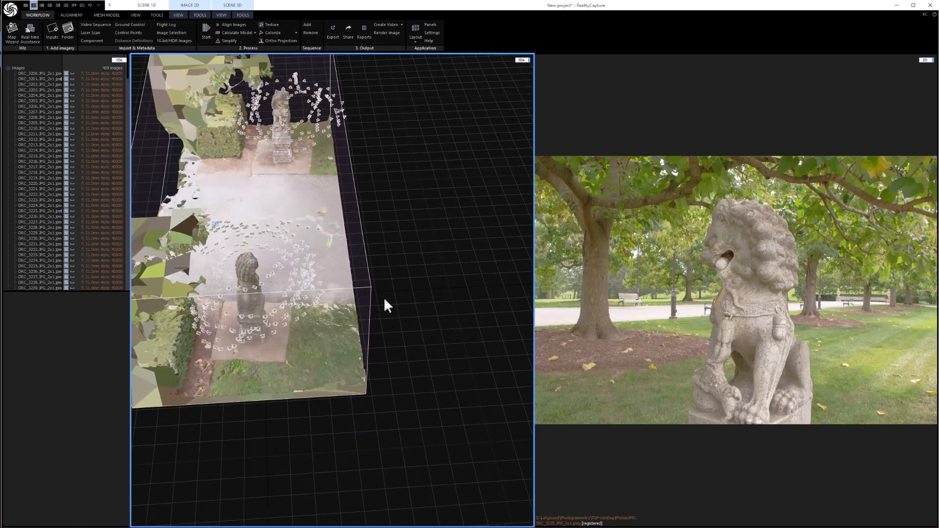